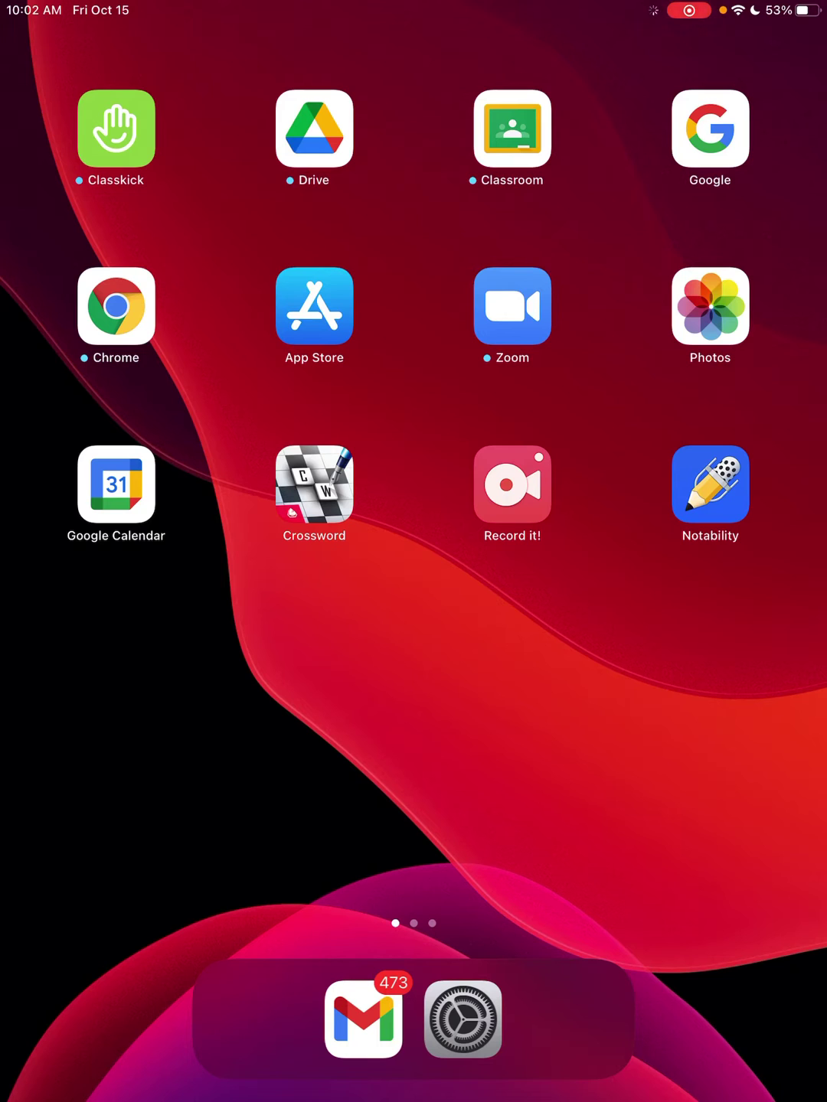
# Launch Notability from the Home Screen to show its All Notes library.
pyautogui.click(710, 483)
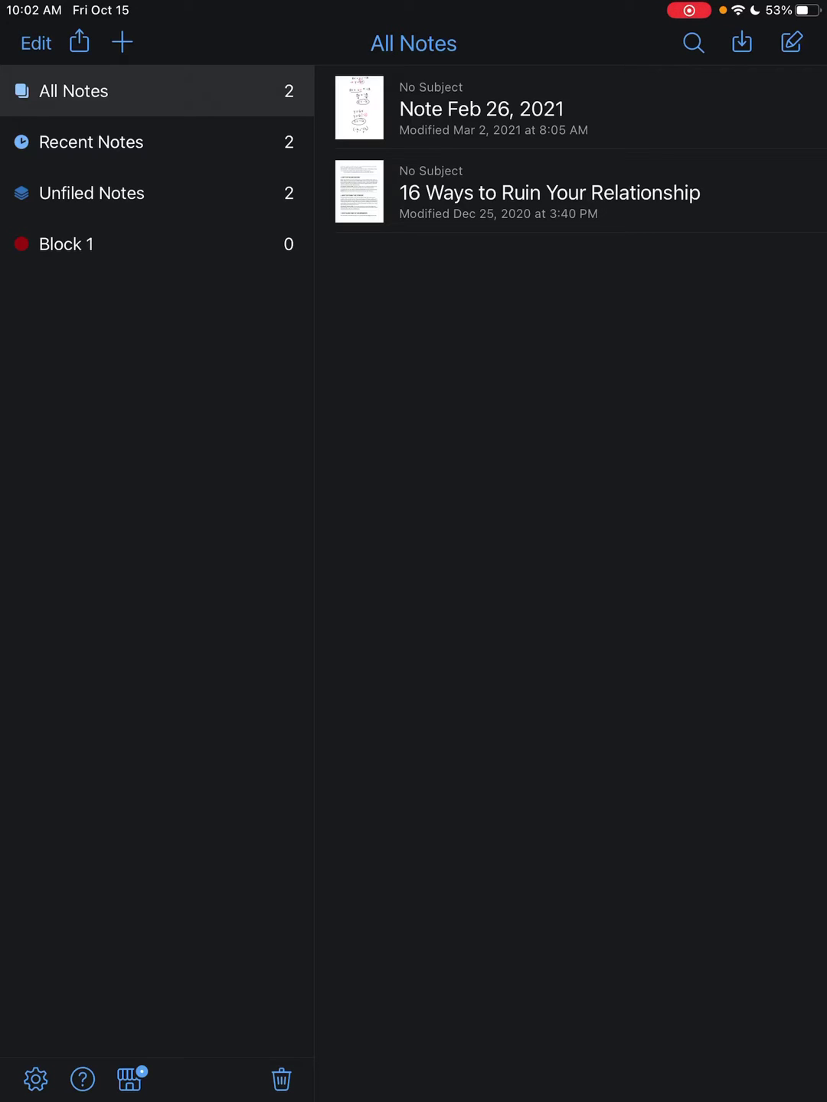
# Open Notability's Settings using the sidebar gear icon.
pyautogui.click(35, 1079)
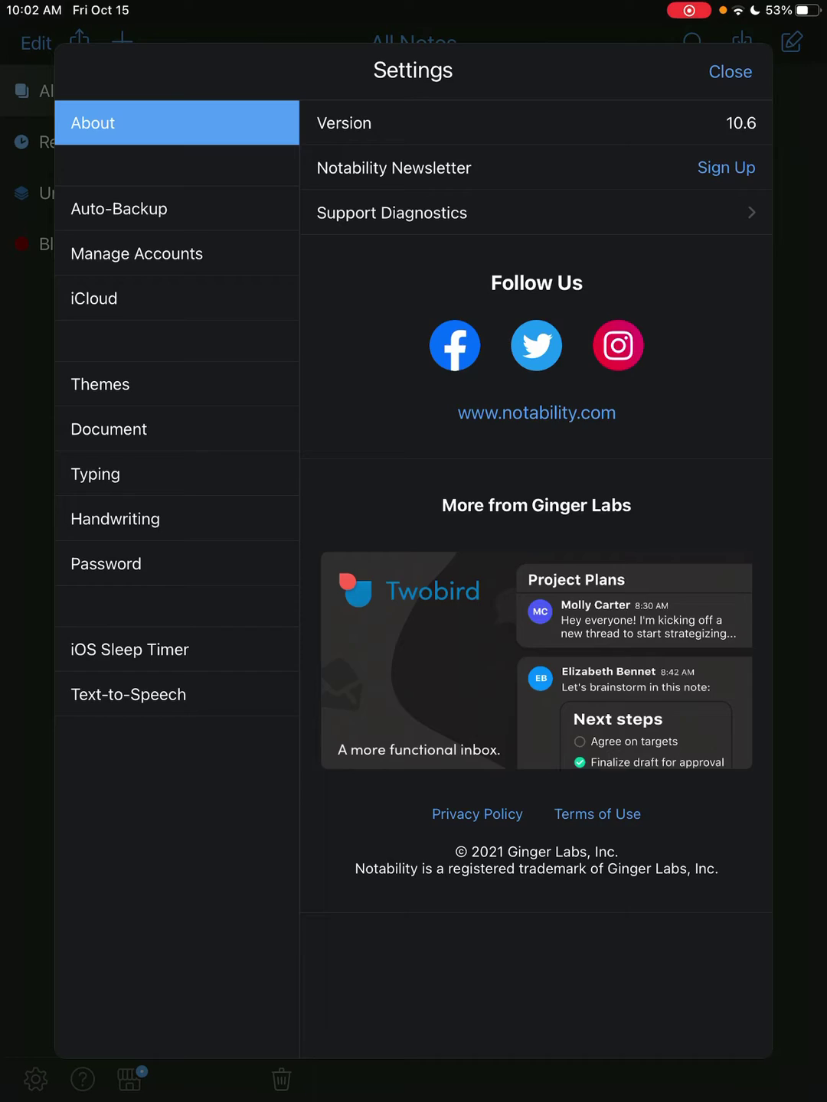
# Choose Google Drive as the Auto-Backup service in Settings.
pyautogui.click(119, 209)
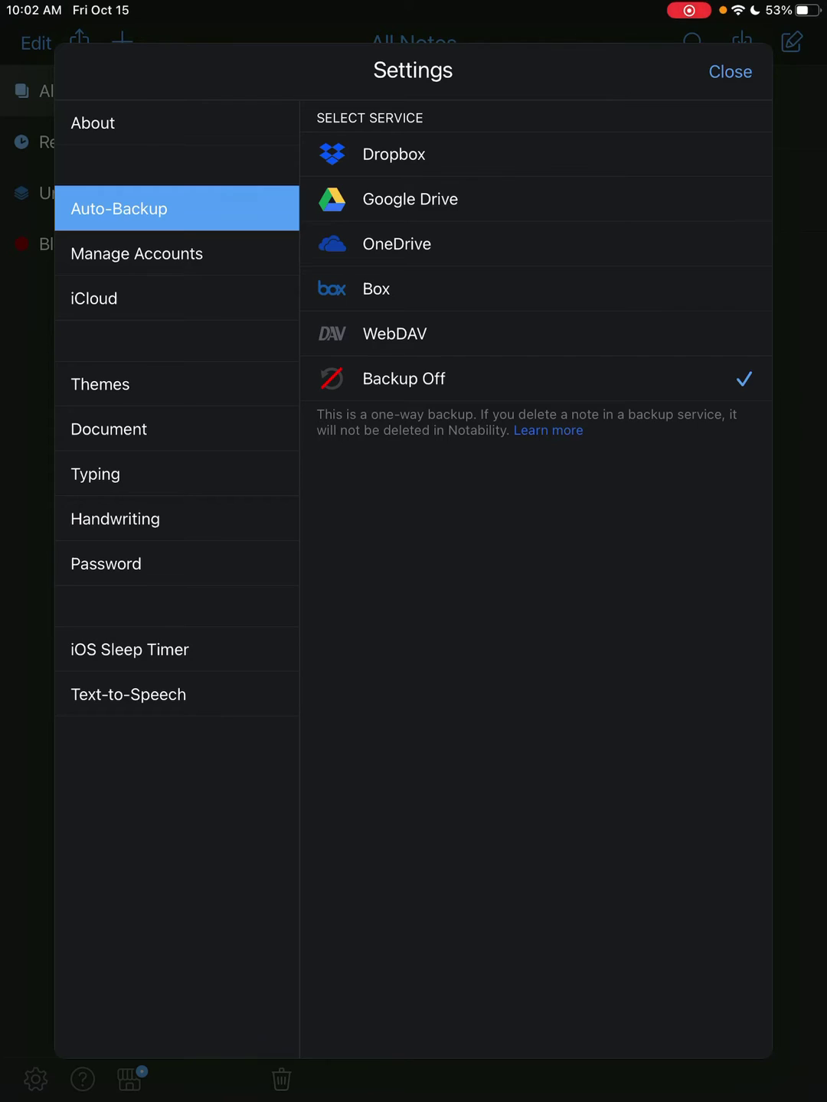
pyautogui.click(409, 199)
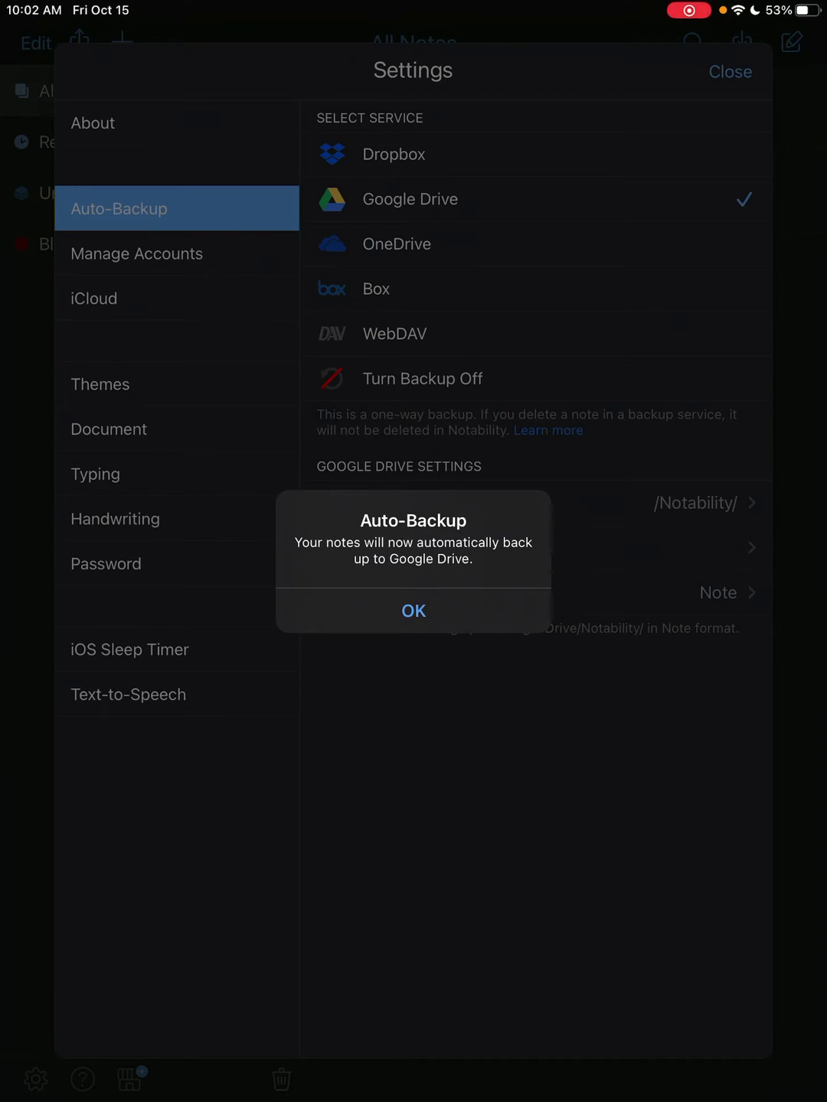
# Acknowledge the Auto-Backup alert, leaving backups going to /Notability/ in Note format.
pyautogui.click(414, 611)
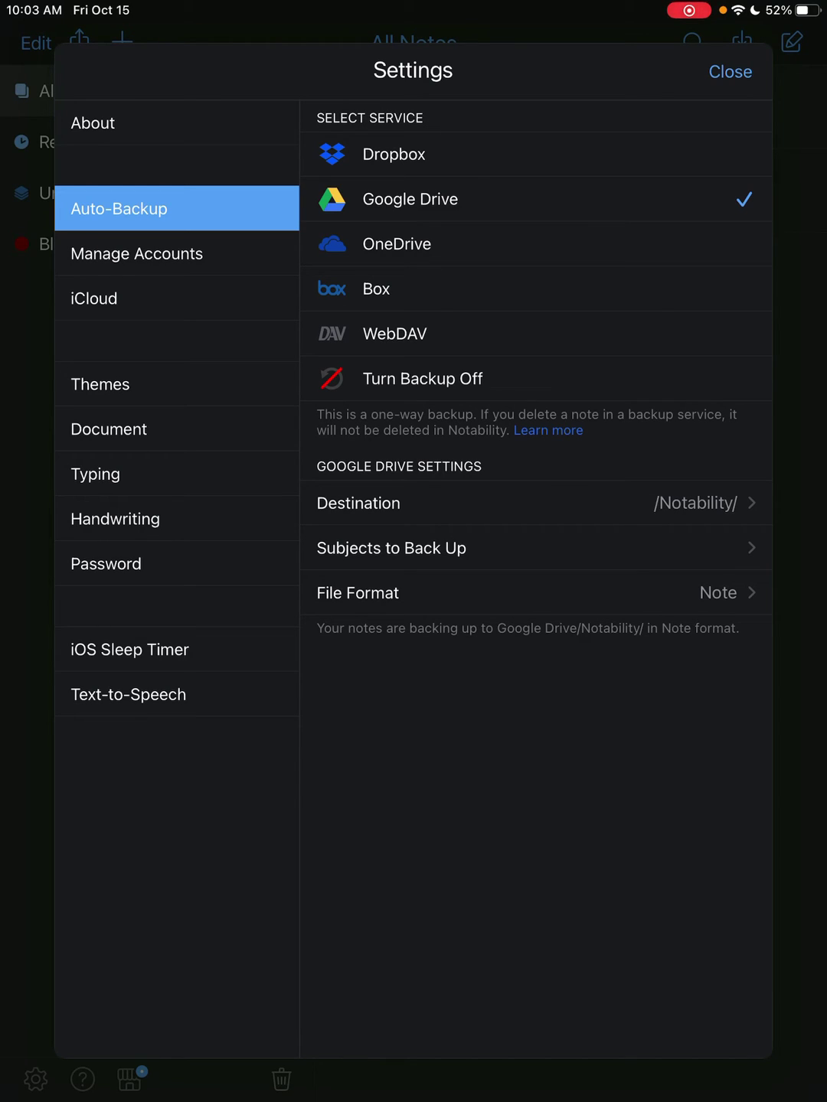
# Close Settings and show the import sources list from the toolbar.
pyautogui.click(729, 72)
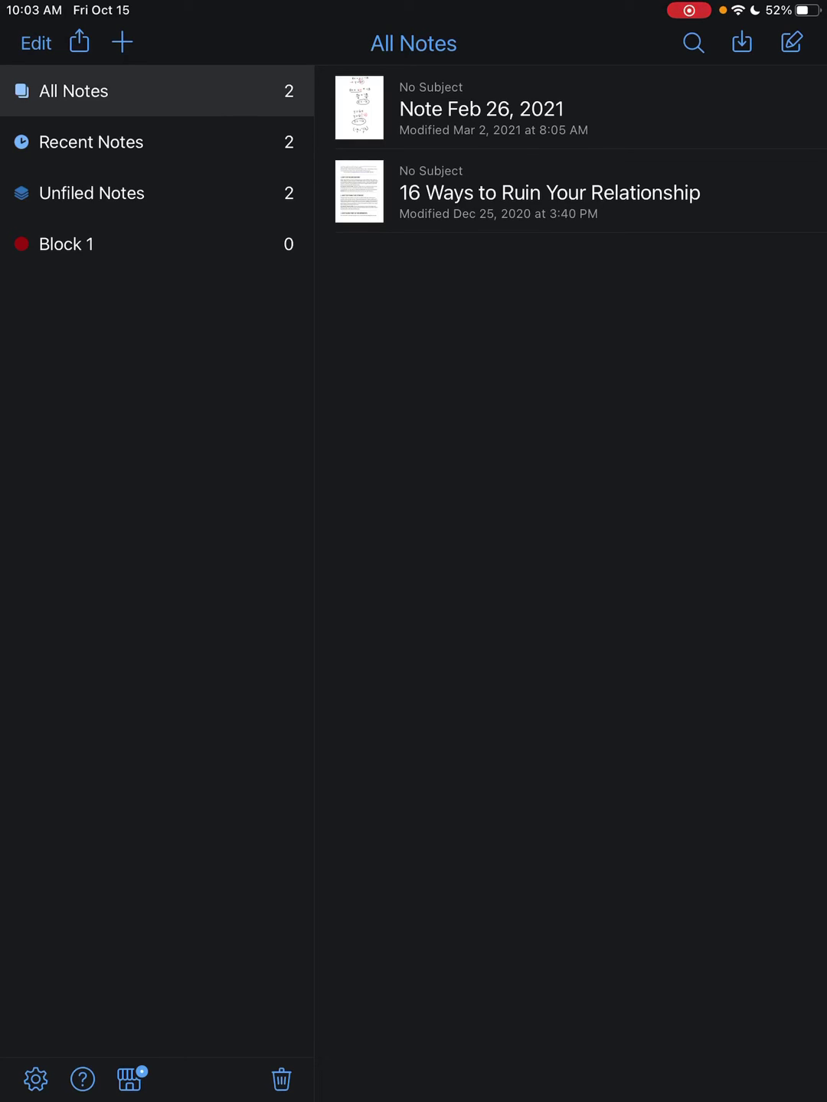
pyautogui.click(741, 42)
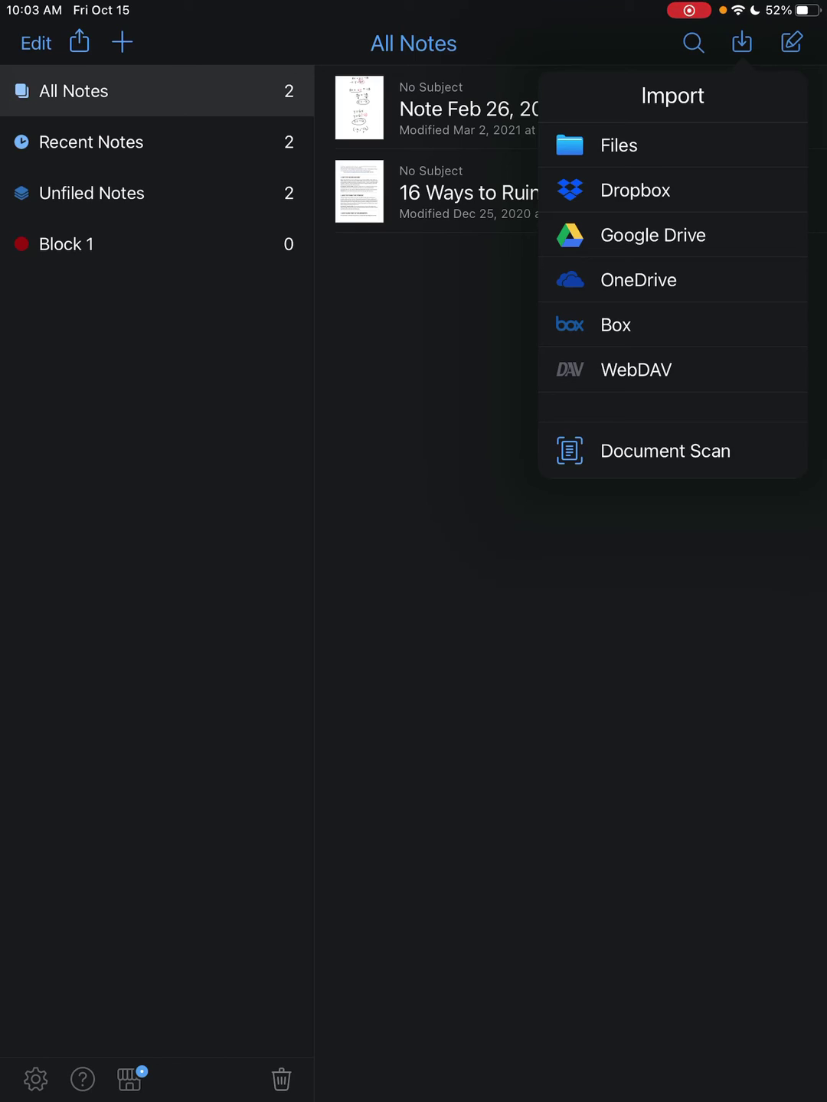
pyautogui.press('Escape')
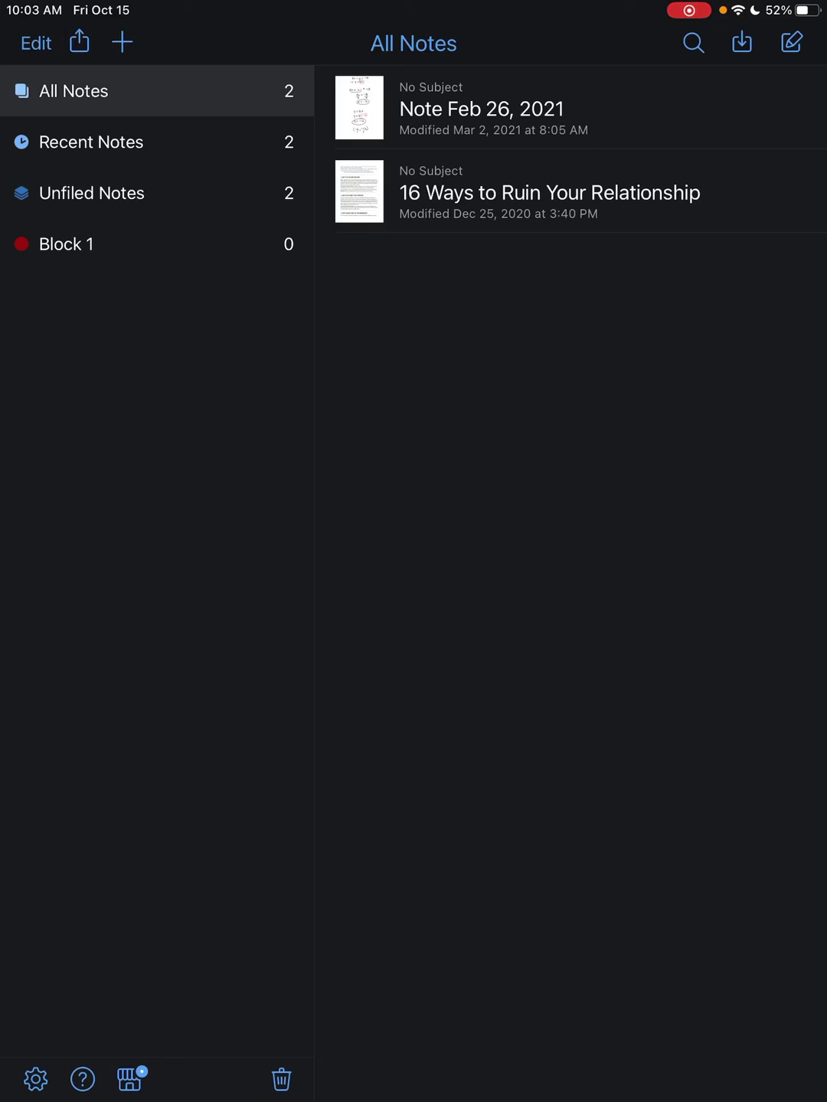
pyautogui.click(741, 42)
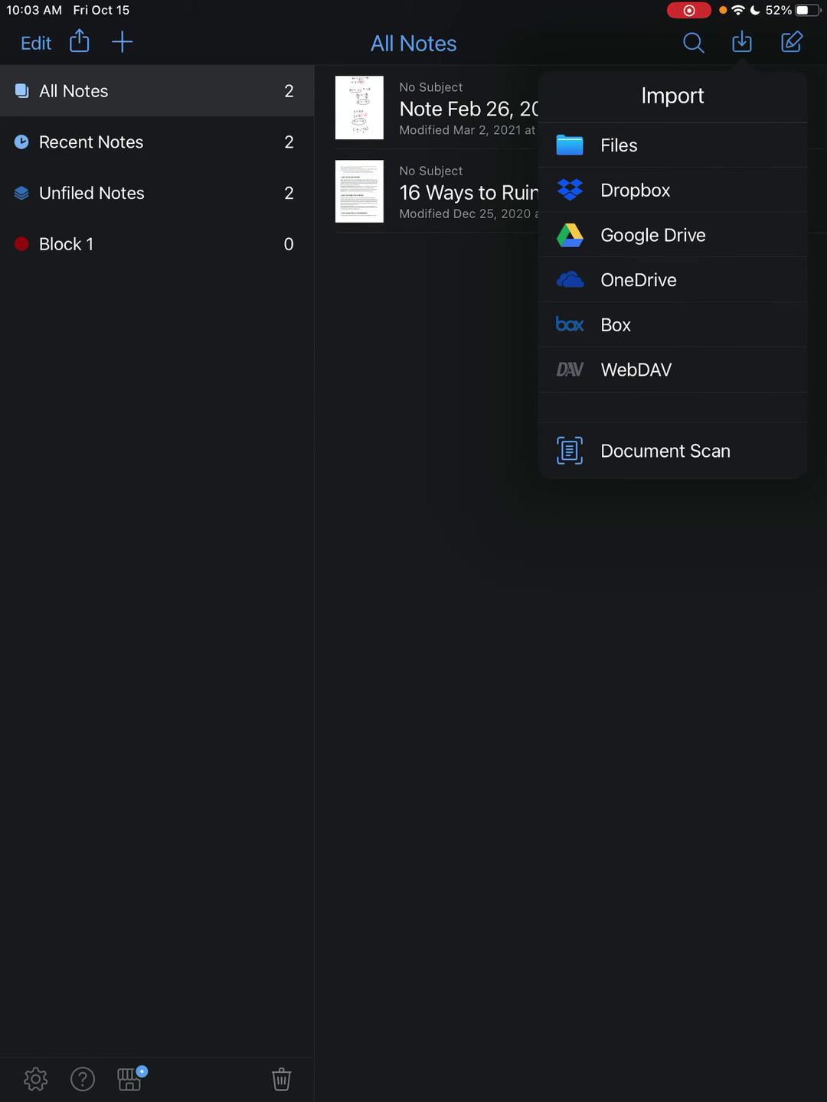
# Check Google Drive's Notability folder for both .note backups, then close the browser.
pyautogui.click(653, 235)
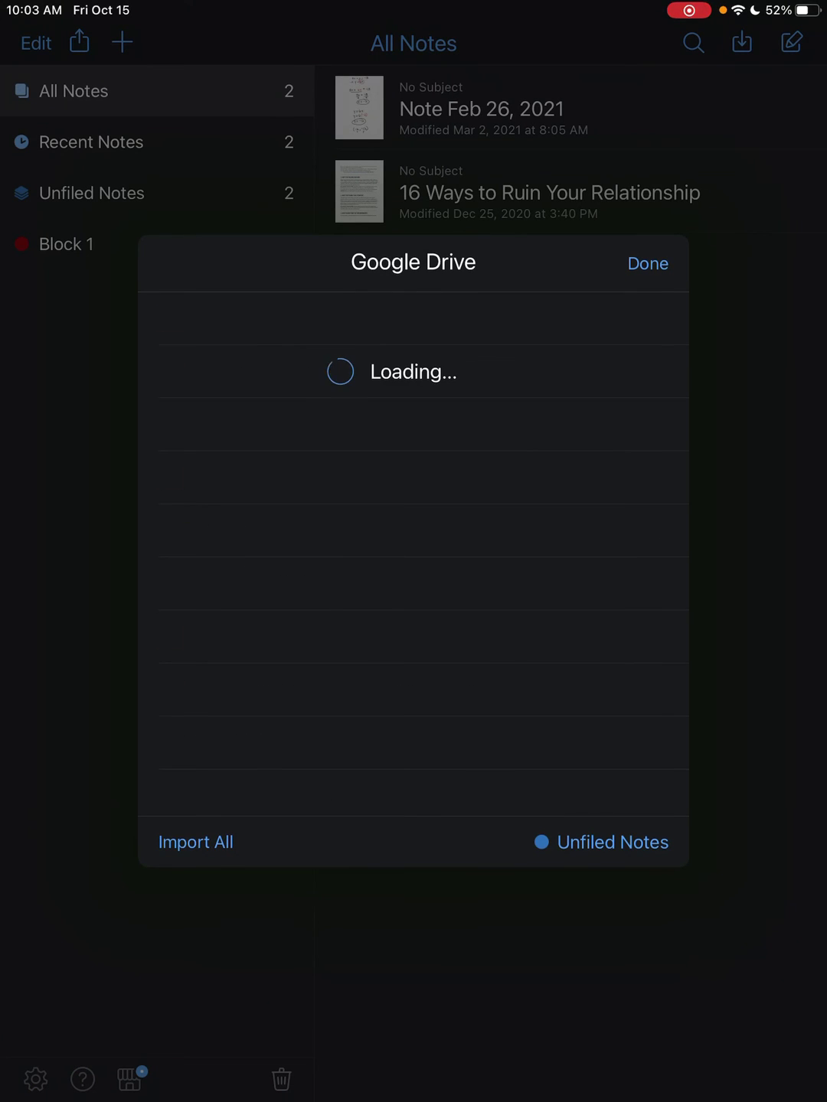
pyautogui.scroll(-4, 413, 551)
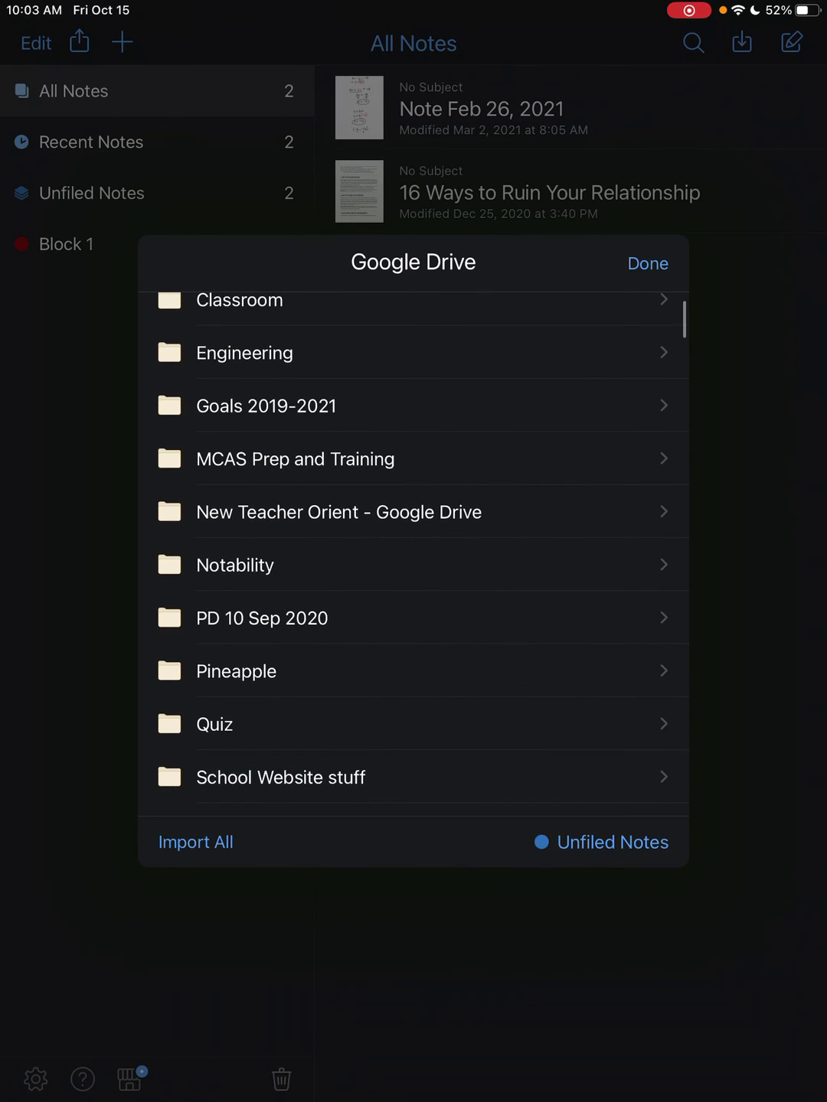
pyautogui.click(235, 565)
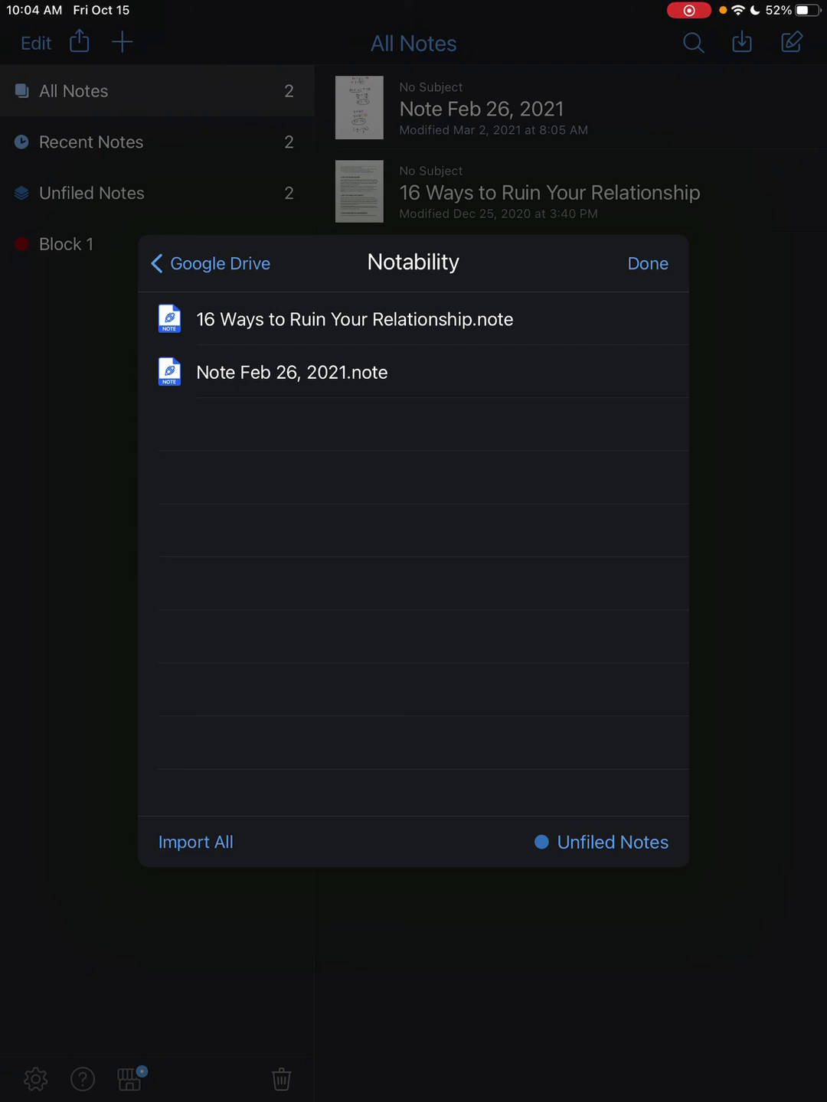
pyautogui.click(647, 264)
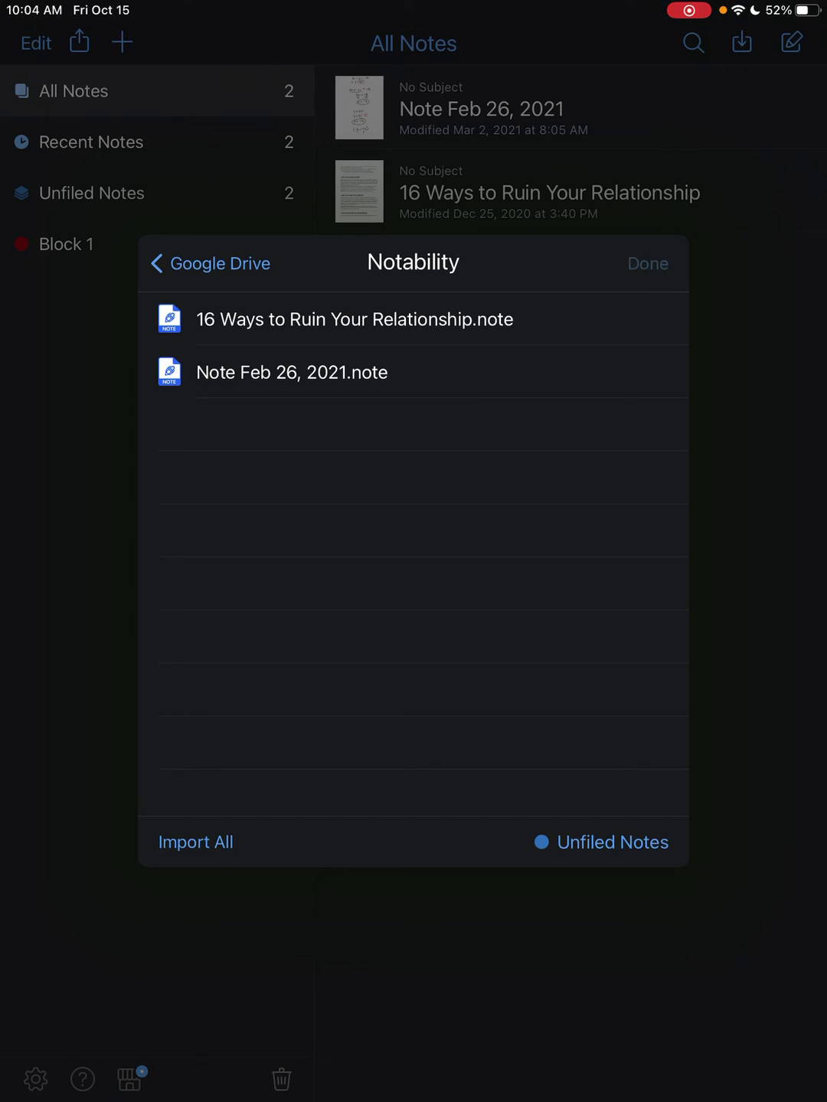